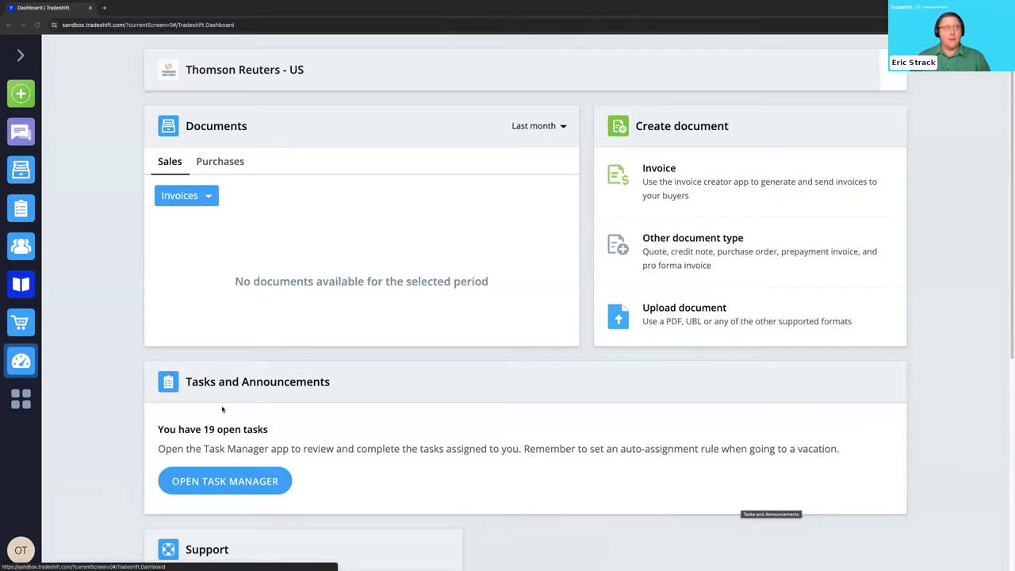
Open the shop and add 20 units of the previously requested 3X3 Pop-Up Note Dispenser to the basket
left_click(27, 321)
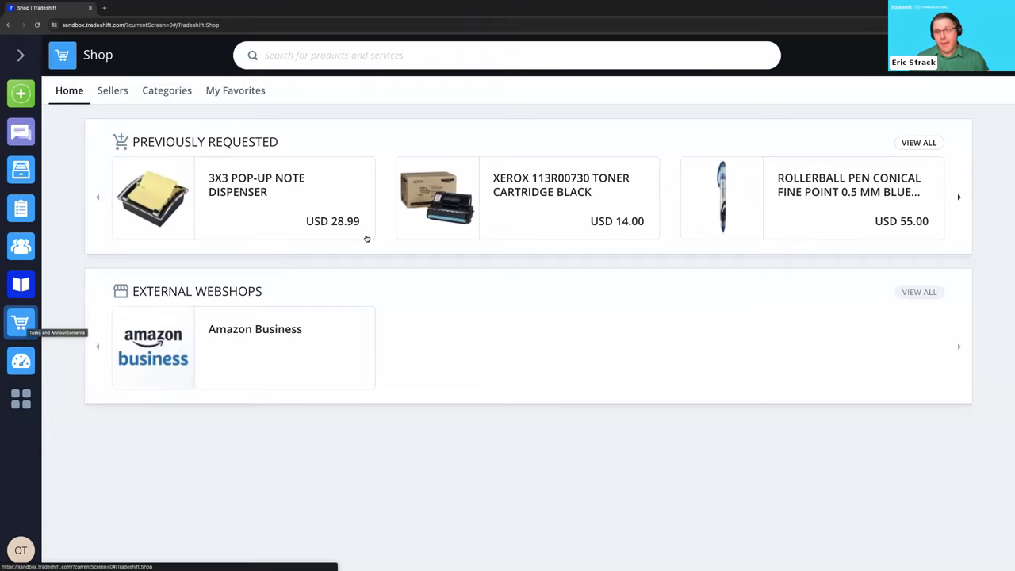
left_click(320, 215)
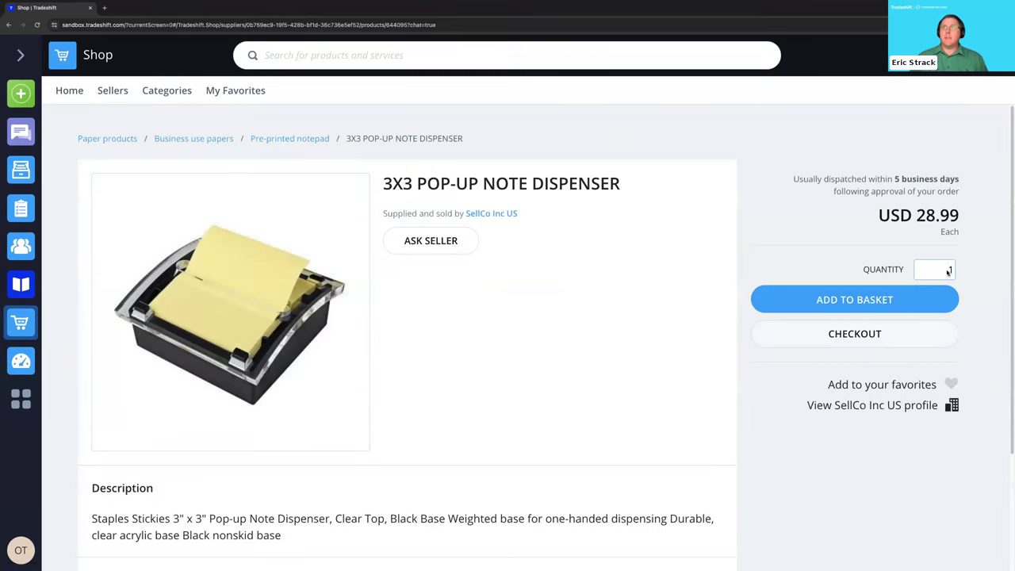
type("20")
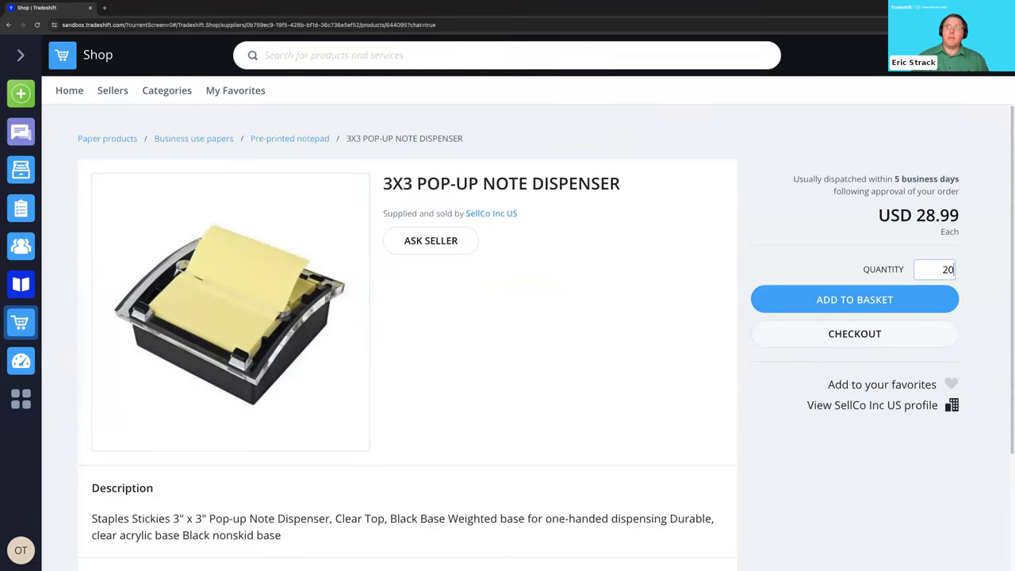
left_click(897, 299)
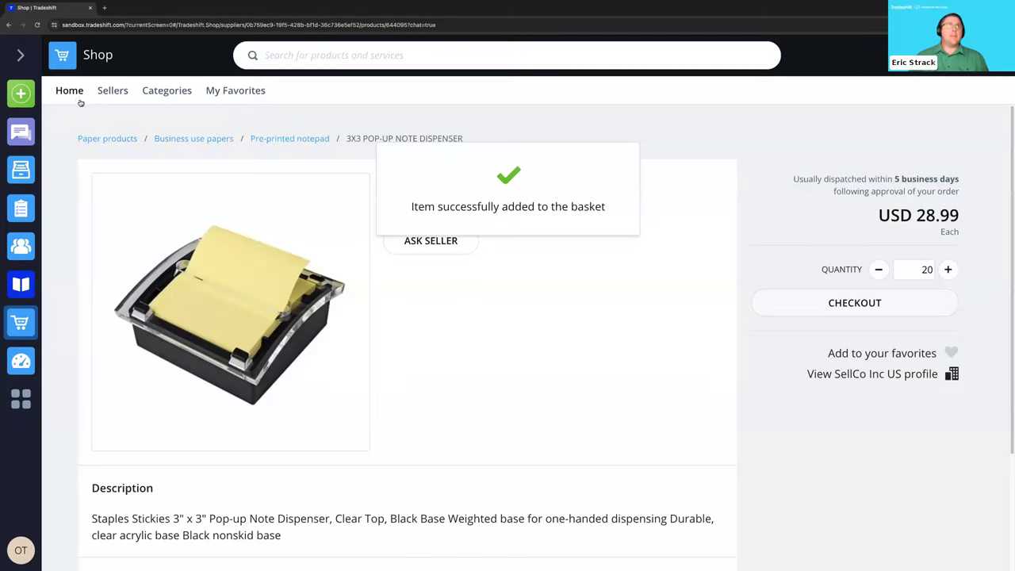
Return to the shop home and add 20 units of the Xerox 113R00730 Toner Cartridge Black to the basket
left_click(80, 102)
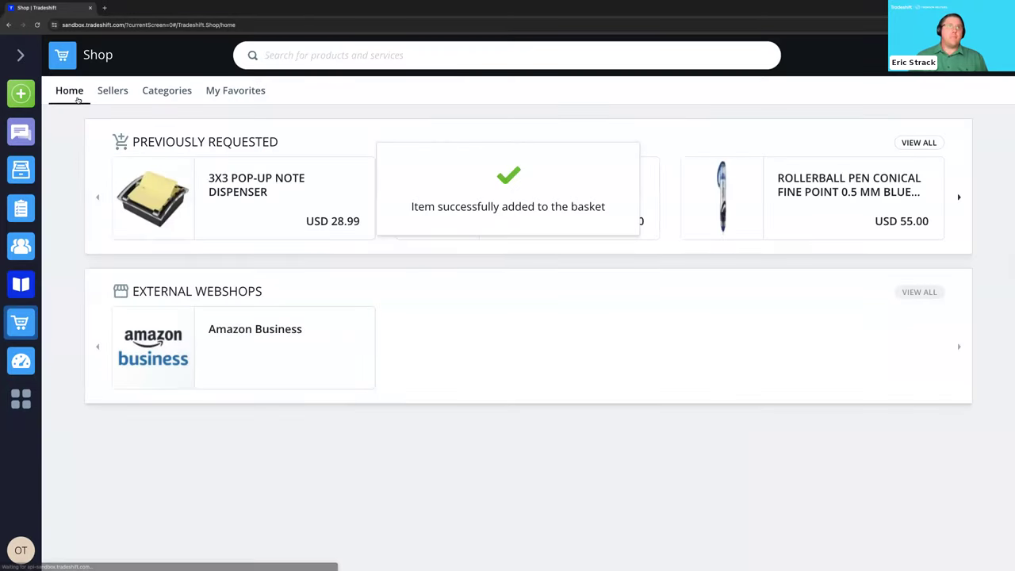
left_click(516, 222)
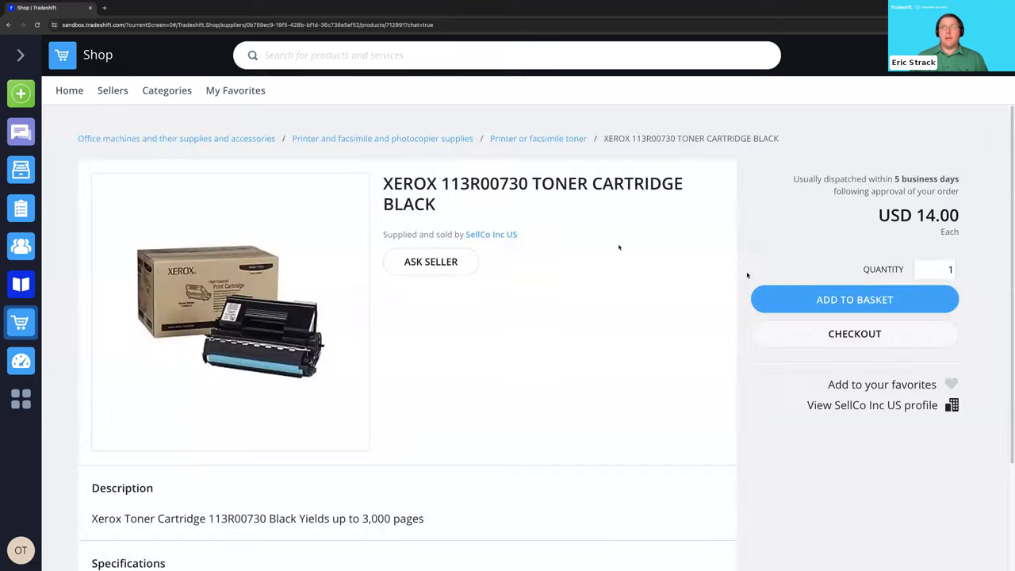
type("20")
left_click(885, 298)
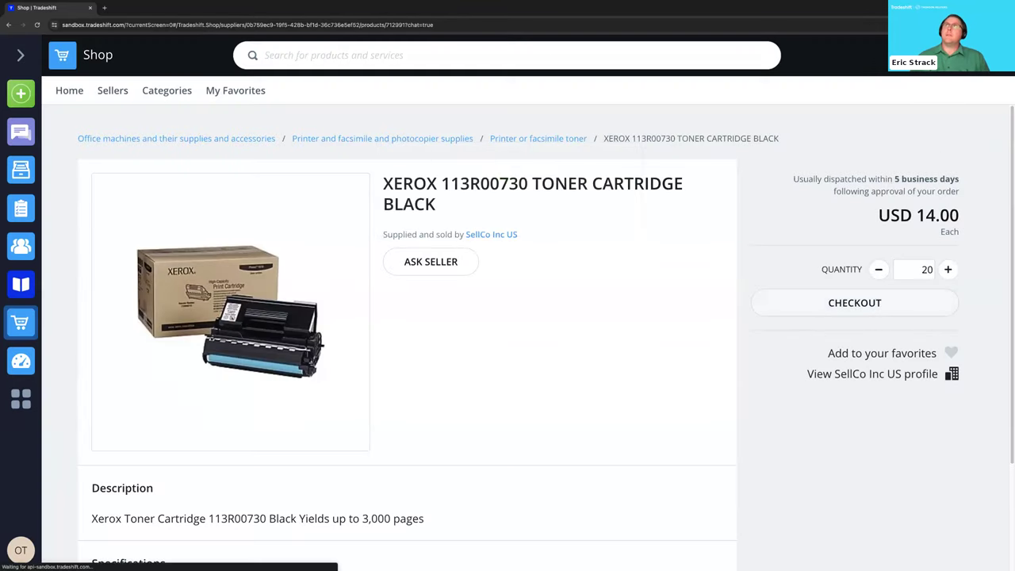
Check out the basket into a purchase request and enter "hi webinar!" as the request description
left_click(855, 302)
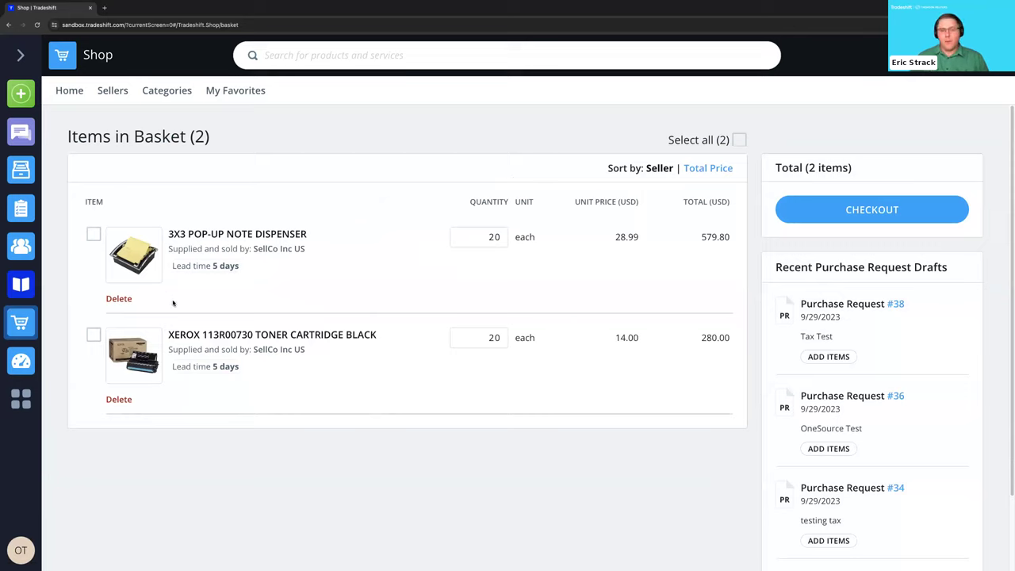
left_click(896, 214)
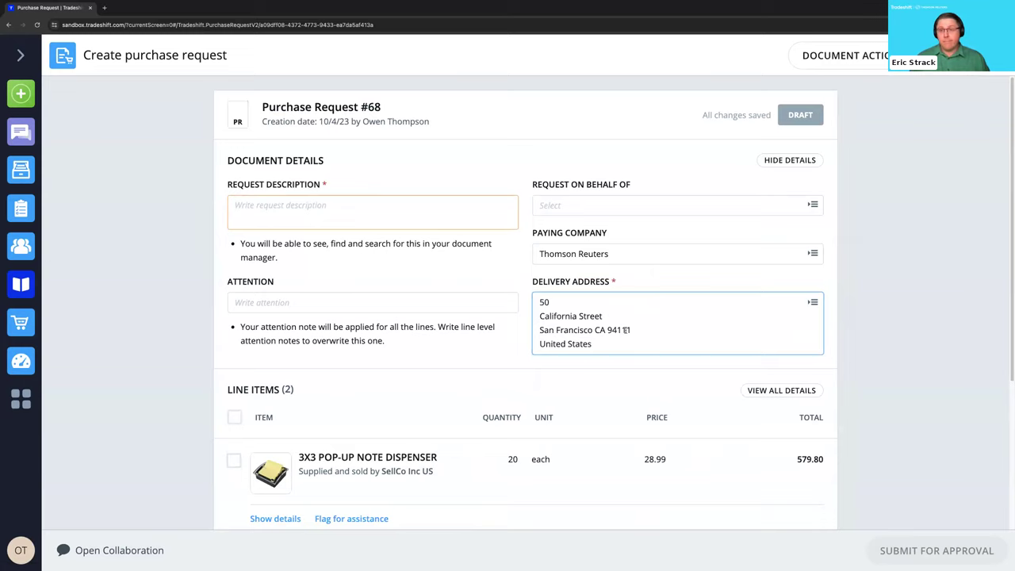
left_click(314, 201)
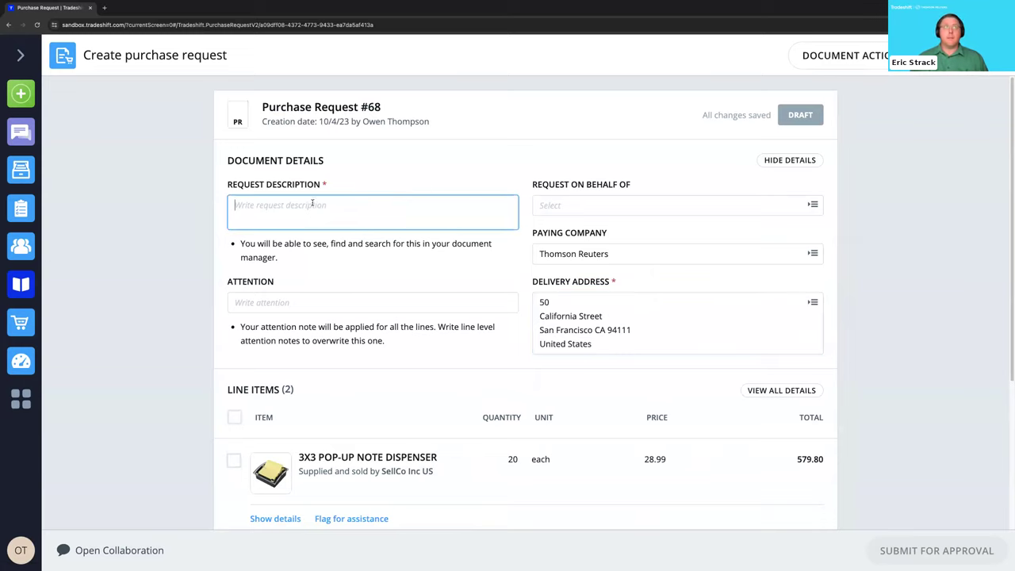
type("hi")
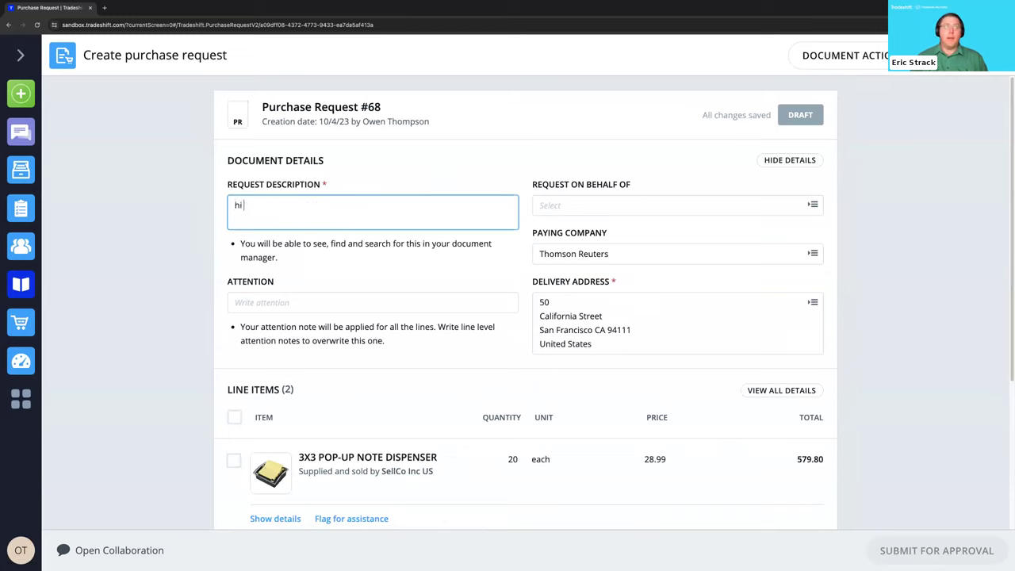
type(" webinar!")
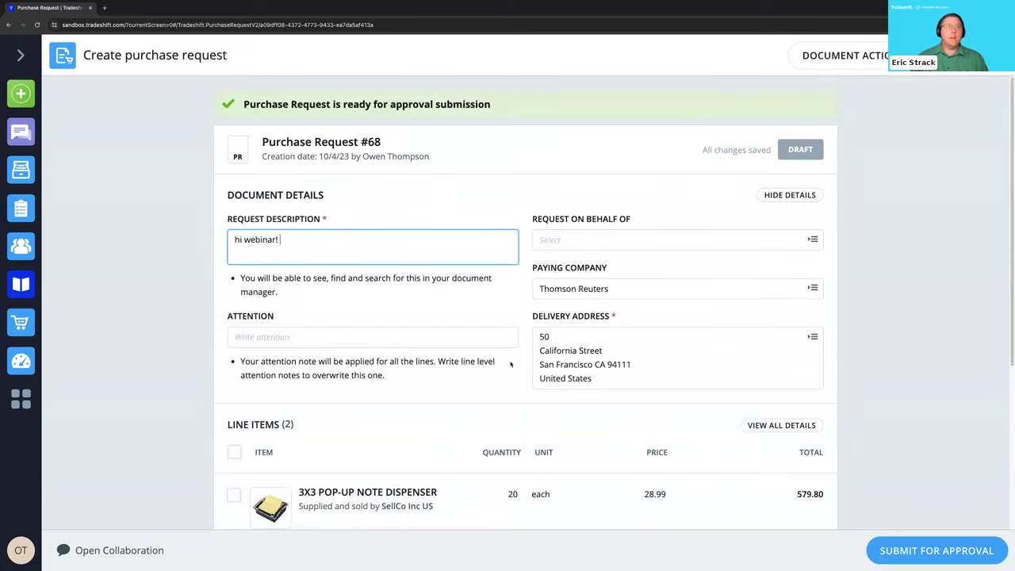
Show the note dispenser's line details and change its delivery address to the recently used Washington DC address
scroll(511, 364, "down", 3)
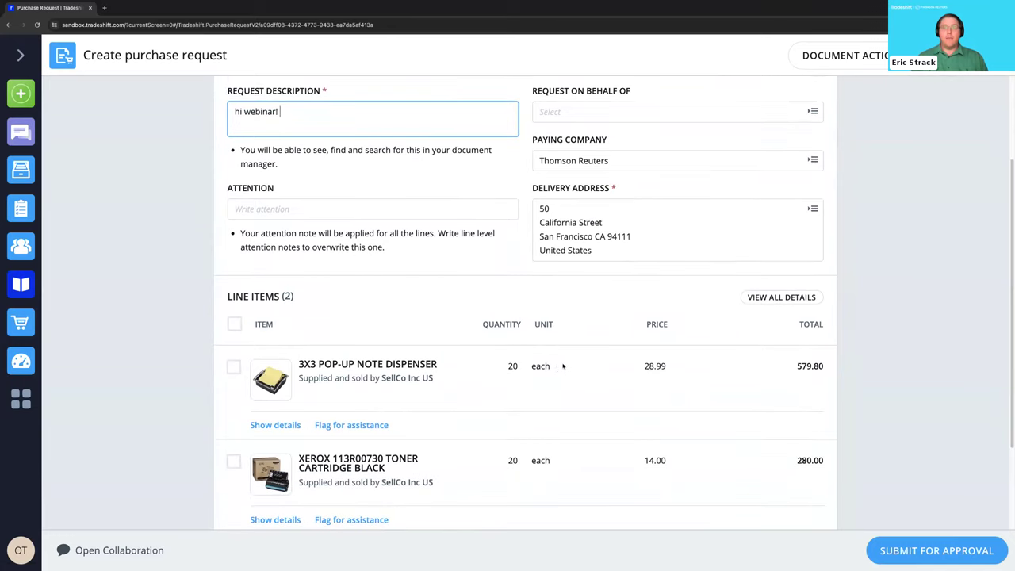
scroll(564, 366, "down", 1)
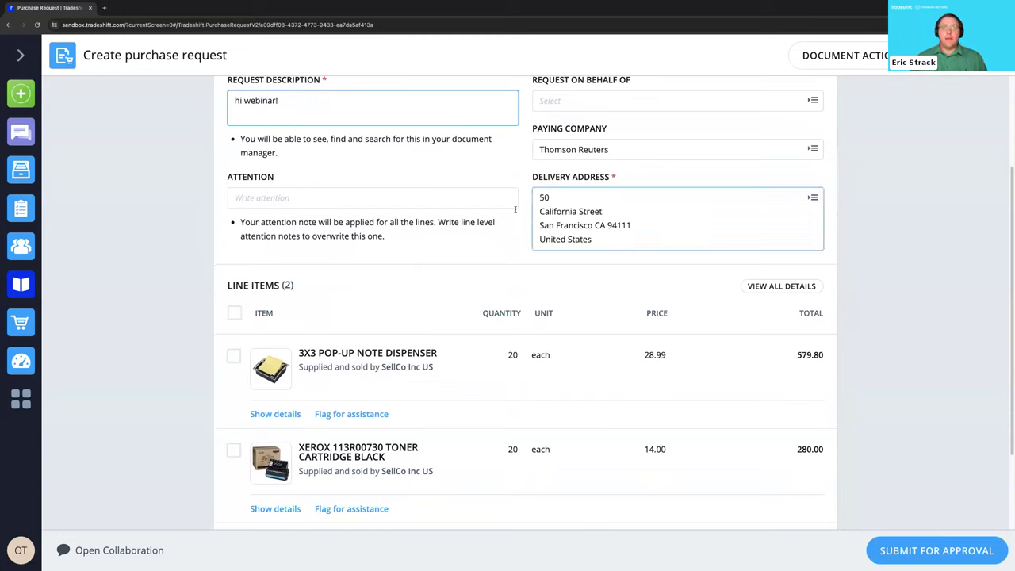
left_click(293, 417)
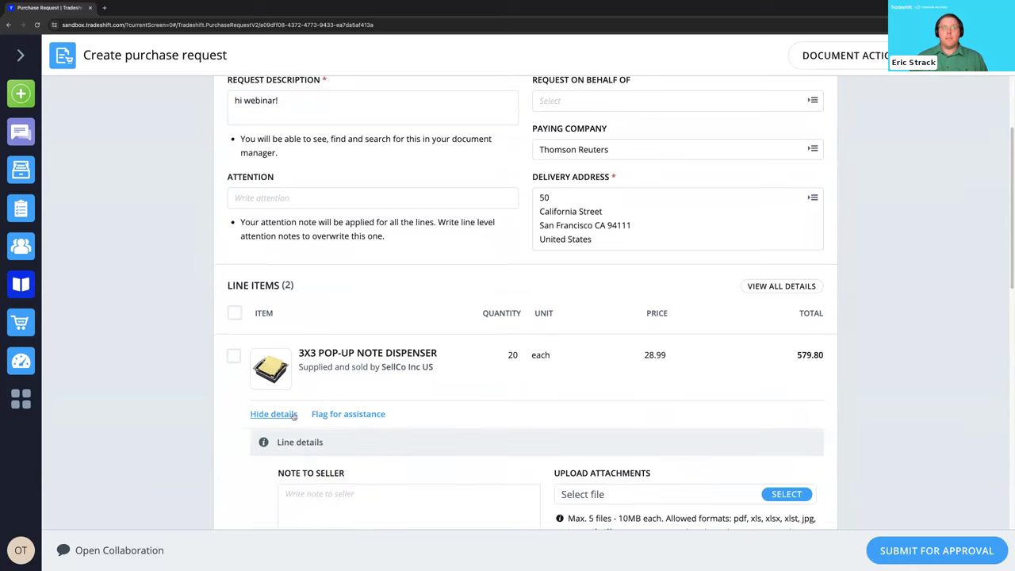
scroll(347, 394, "down", 3)
scroll(349, 412, "down", 1)
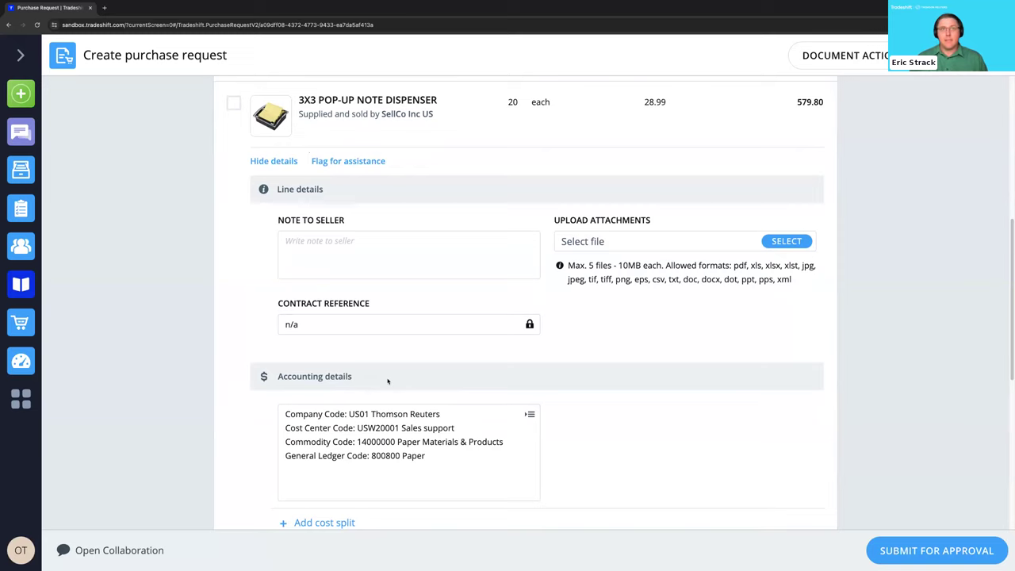
scroll(388, 383, "down", 1)
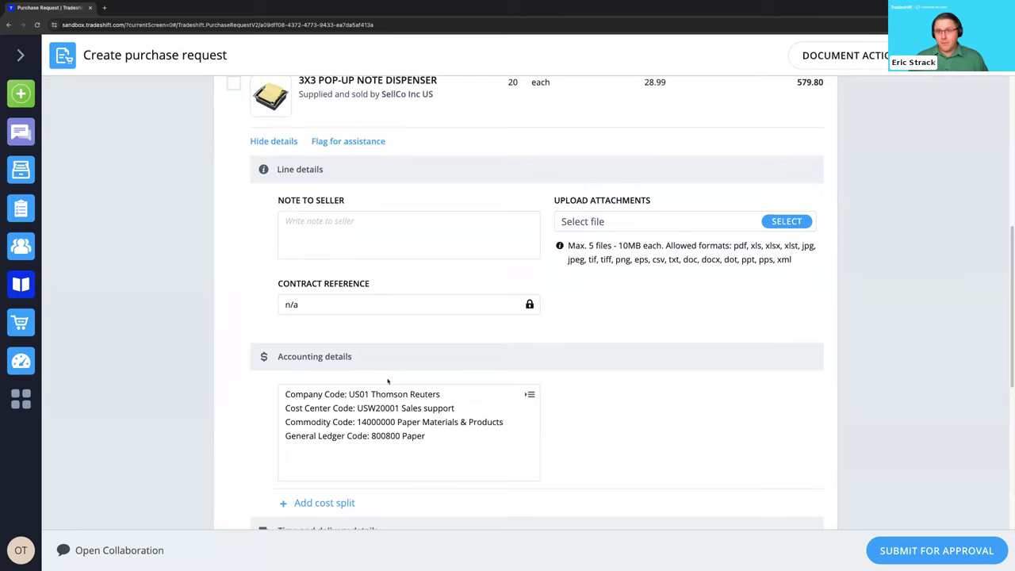
scroll(388, 383, "down", 5)
left_click(563, 437)
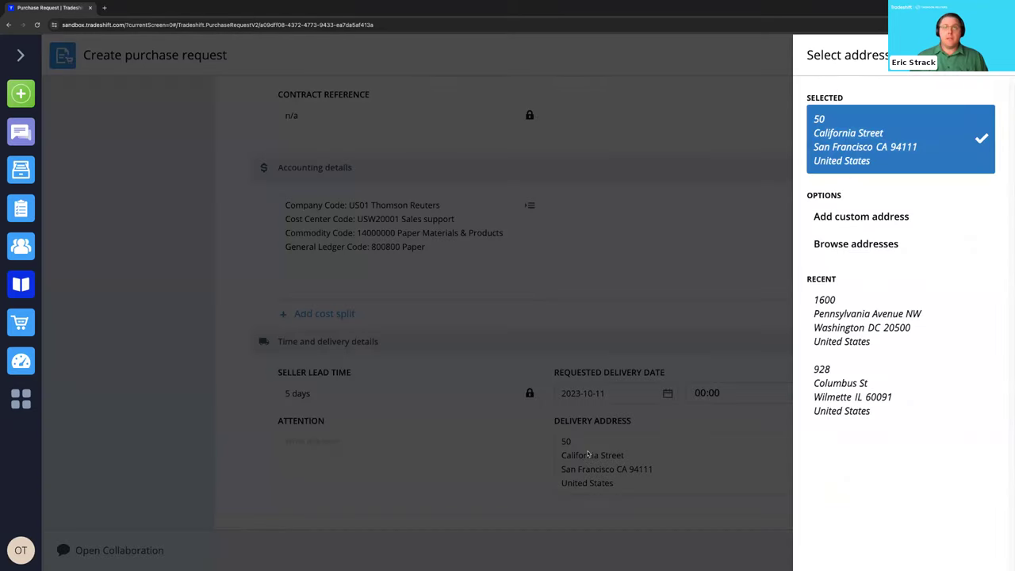
left_click(830, 320)
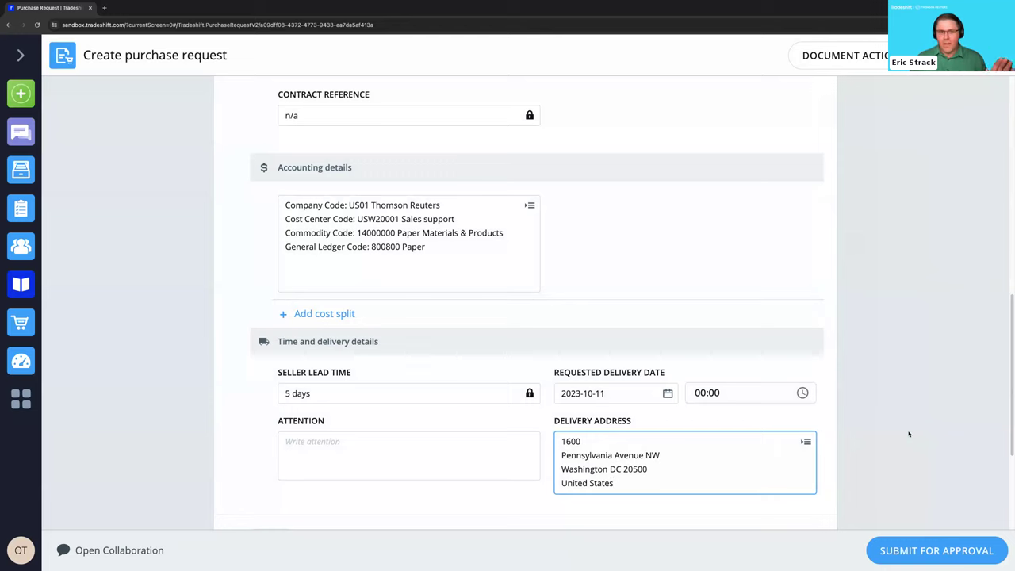
Review the purchase request's document details, submit it for approval and dismiss the confirmation
scroll(900, 429, "up", 5)
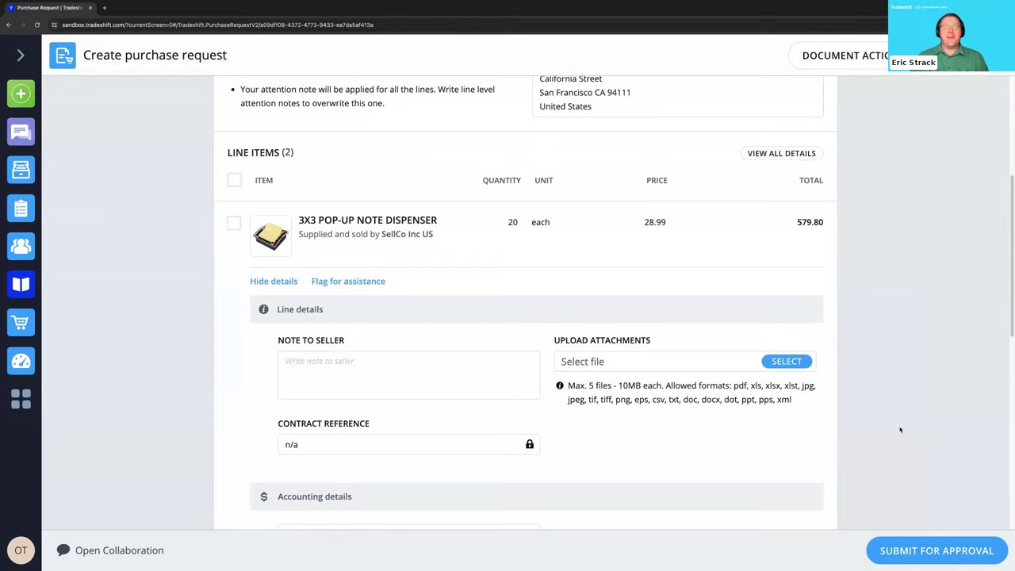
scroll(901, 430, "up", 5)
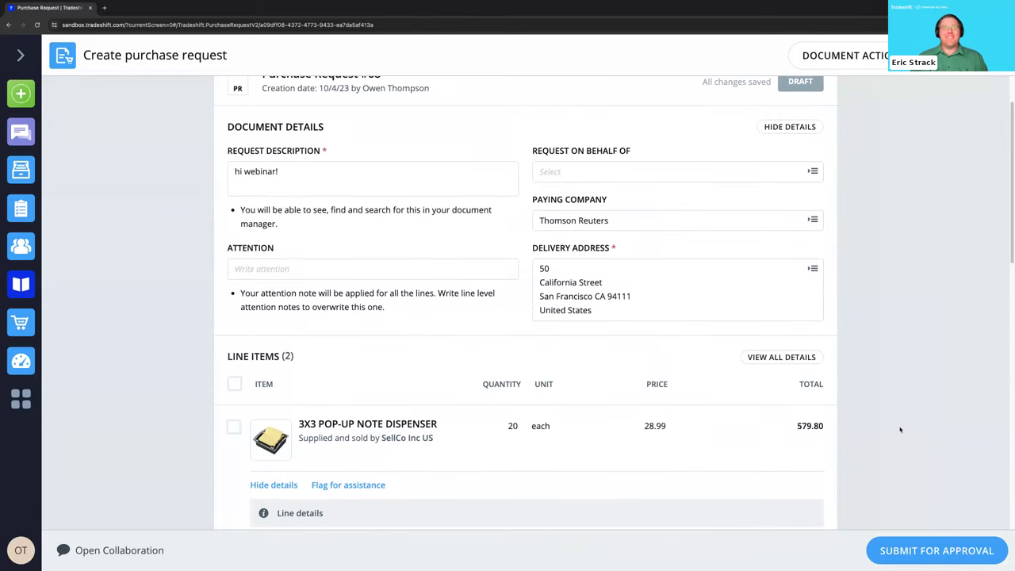
scroll(900, 430, "up", 2)
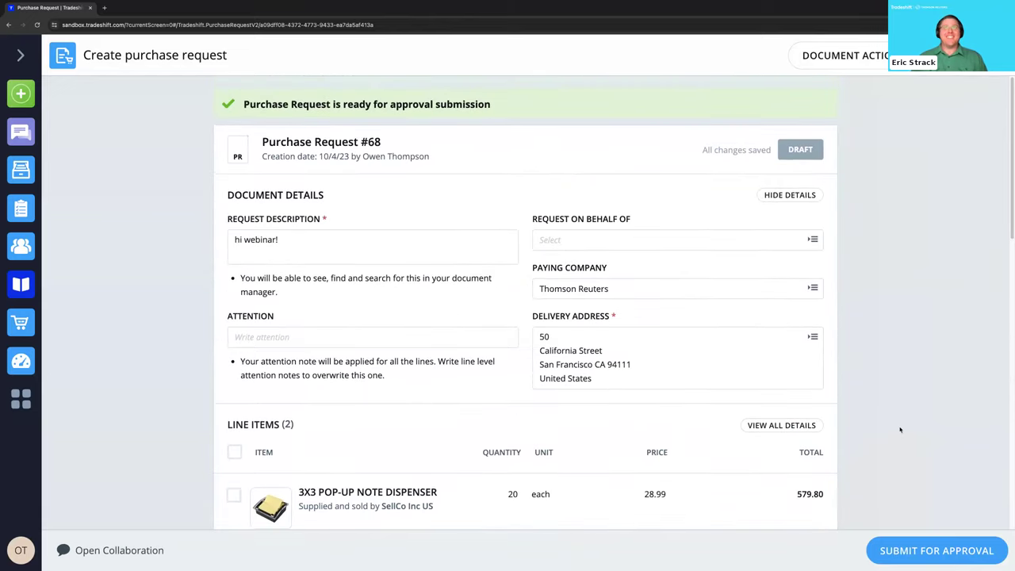
scroll(900, 430, "down", 2)
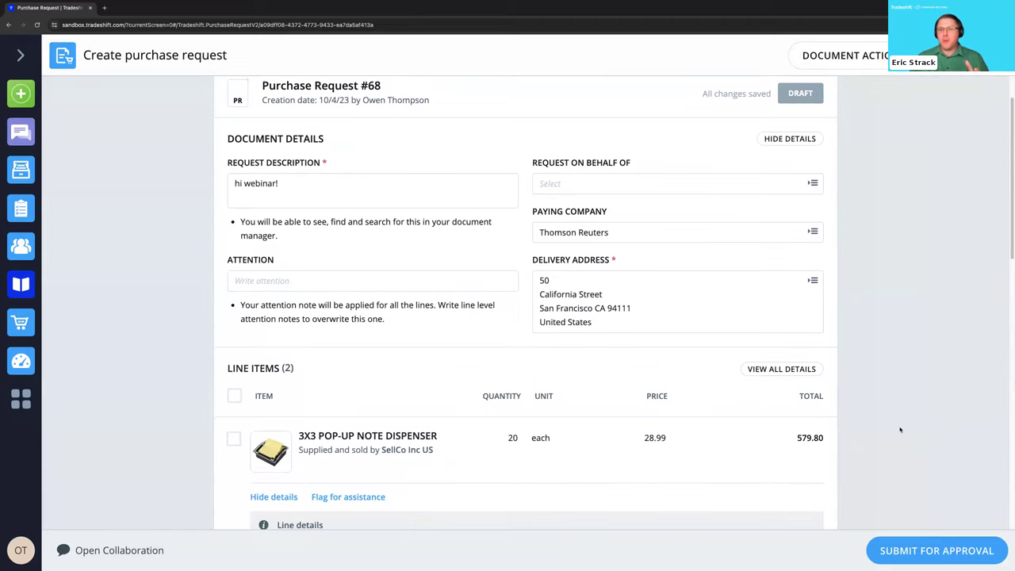
left_click(922, 555)
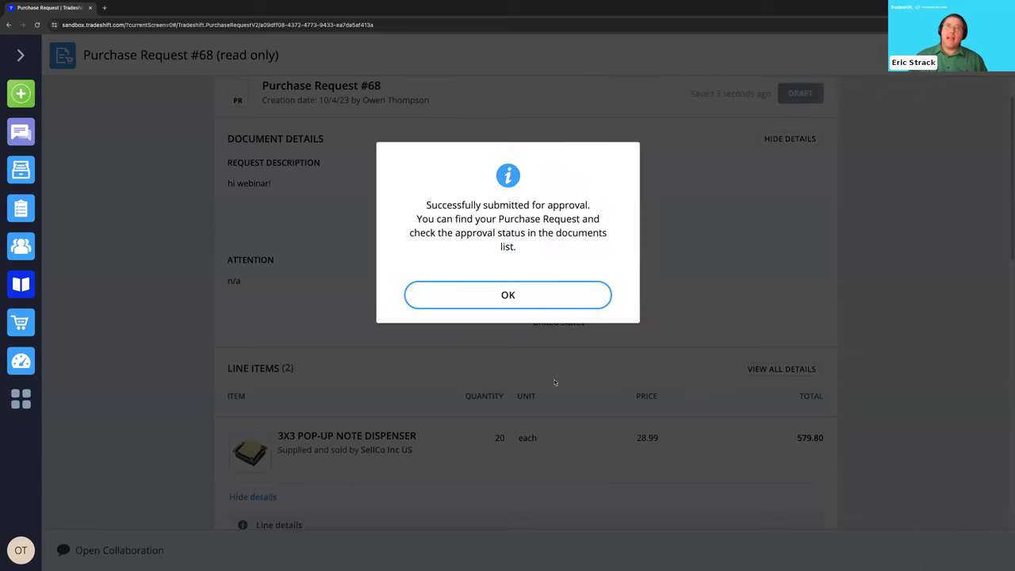
left_click(522, 298)
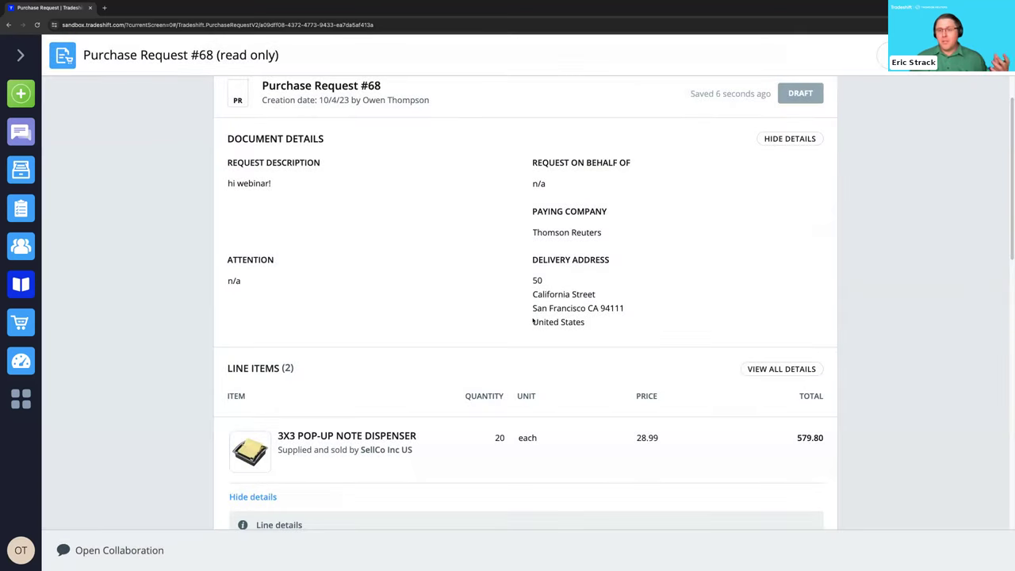
Examine the submitted request's approval status, the tax rates on both line items and the tax breakdown in the totals
scroll(534, 322, "up", 2)
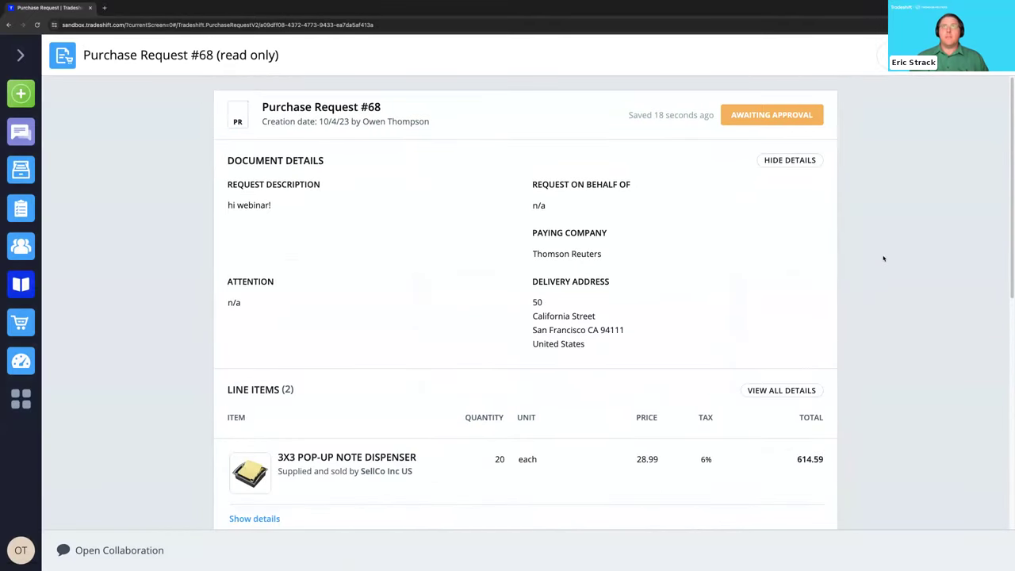
scroll(883, 258, "down", 2)
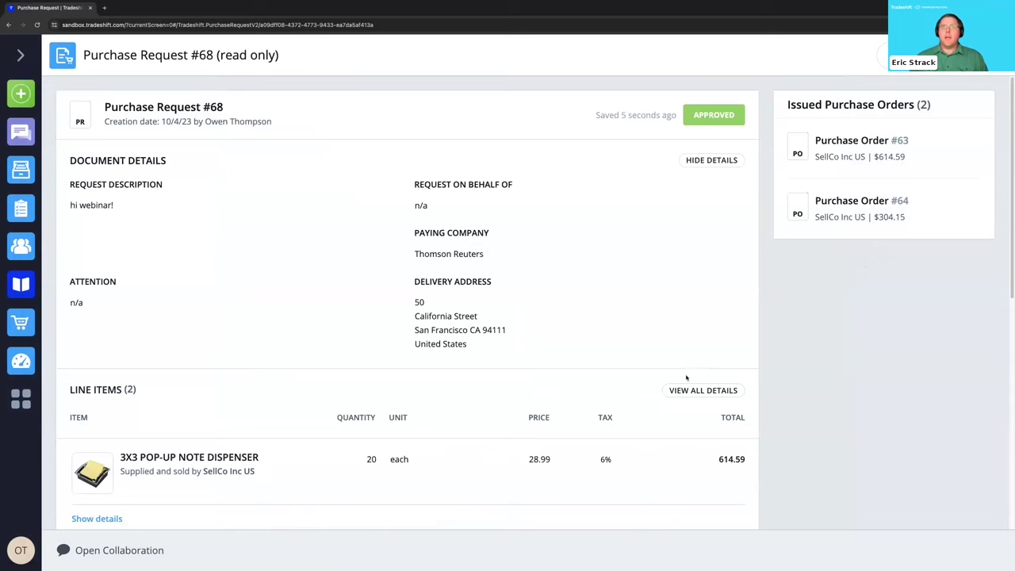
scroll(772, 220, "down", 1)
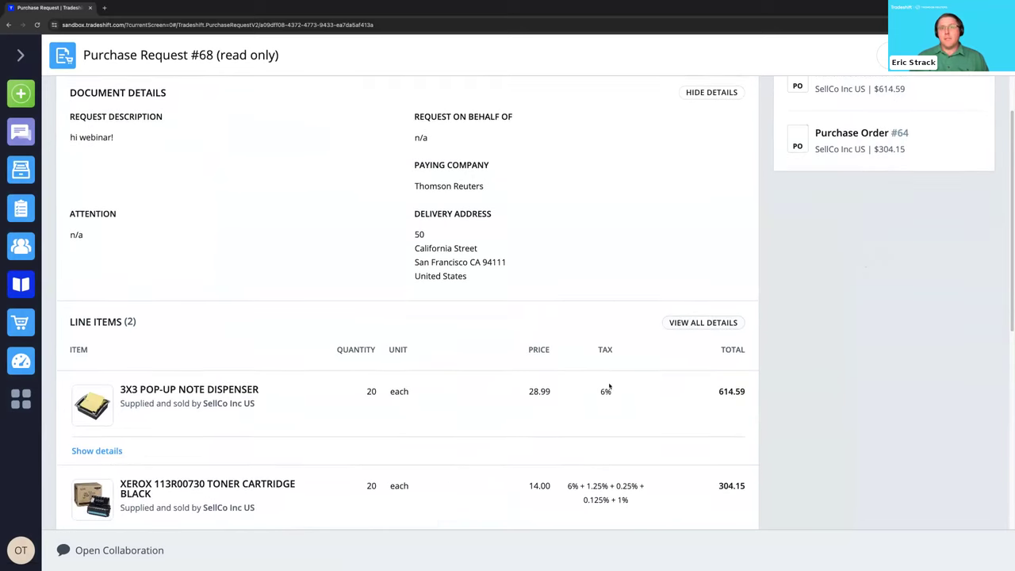
mouse_move(605, 392)
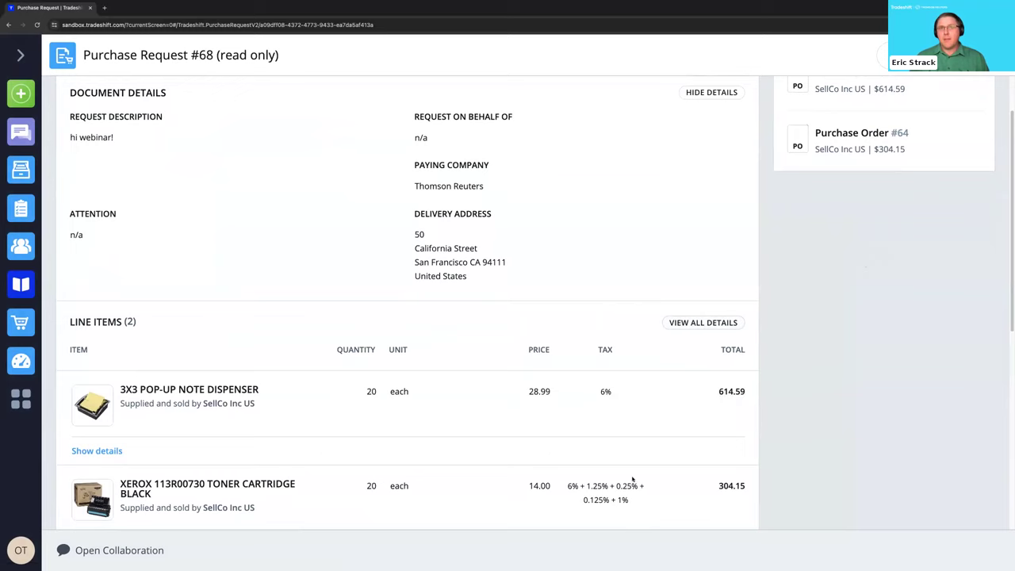
scroll(633, 467, "down", 1)
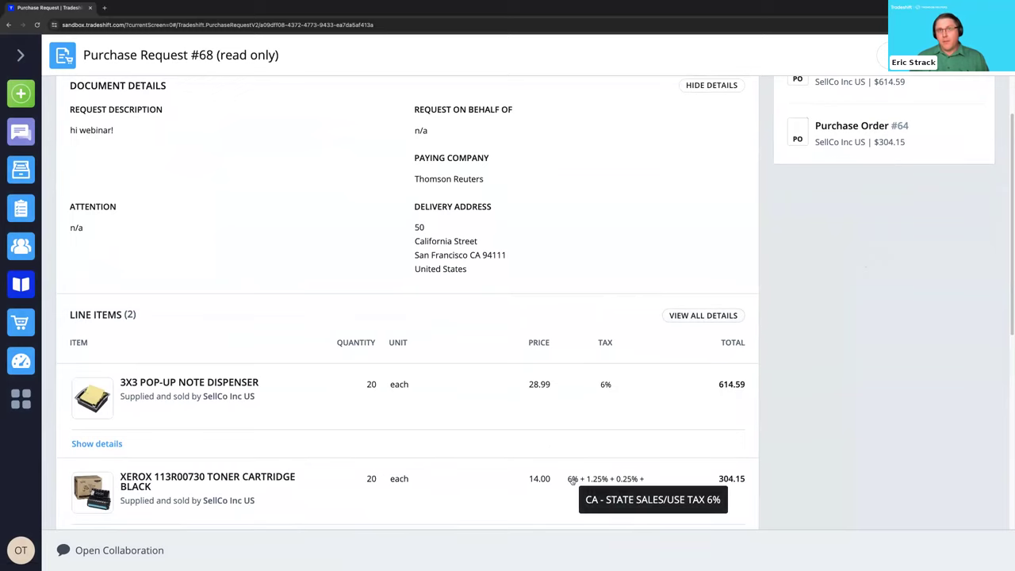
scroll(639, 453, "down", 3)
scroll(639, 453, "down", 6)
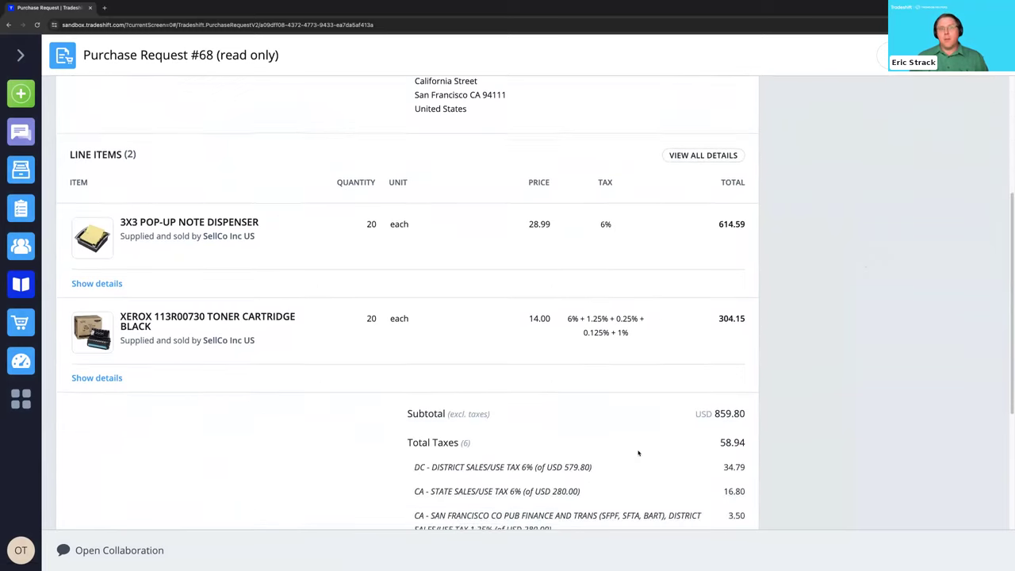
scroll(638, 452, "down", 1)
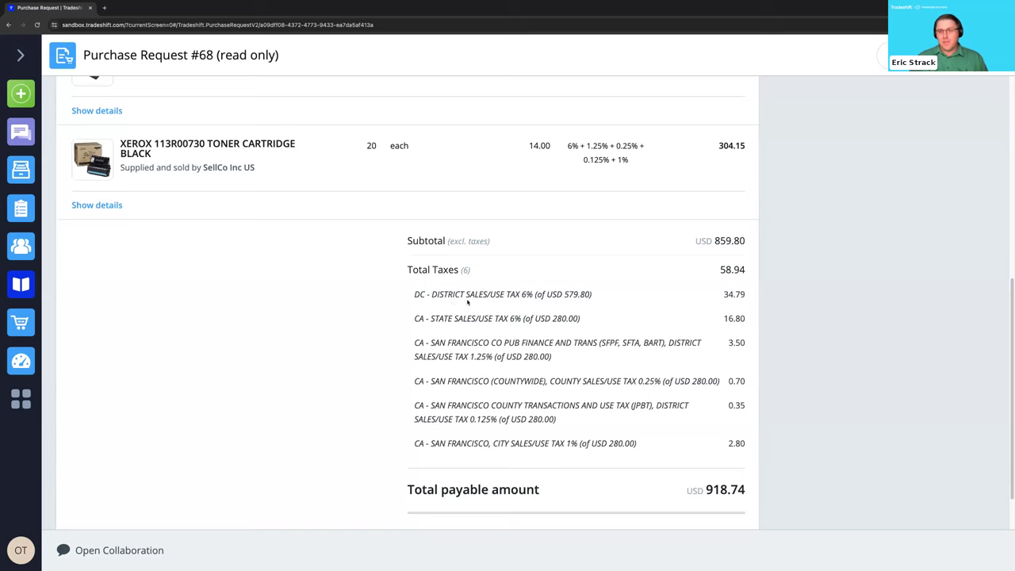
scroll(486, 315, "up", 1)
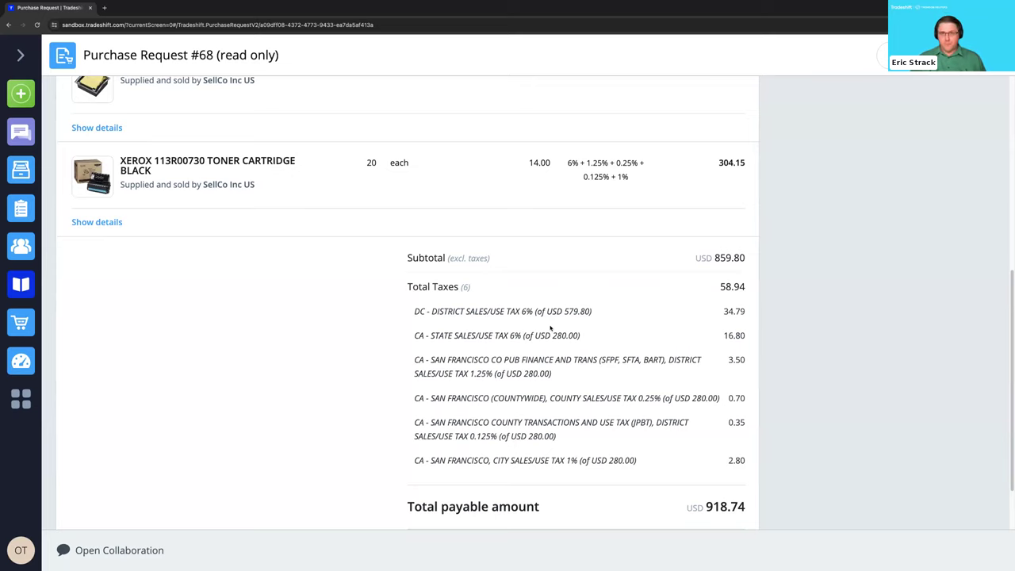
key("ctrl+Left")
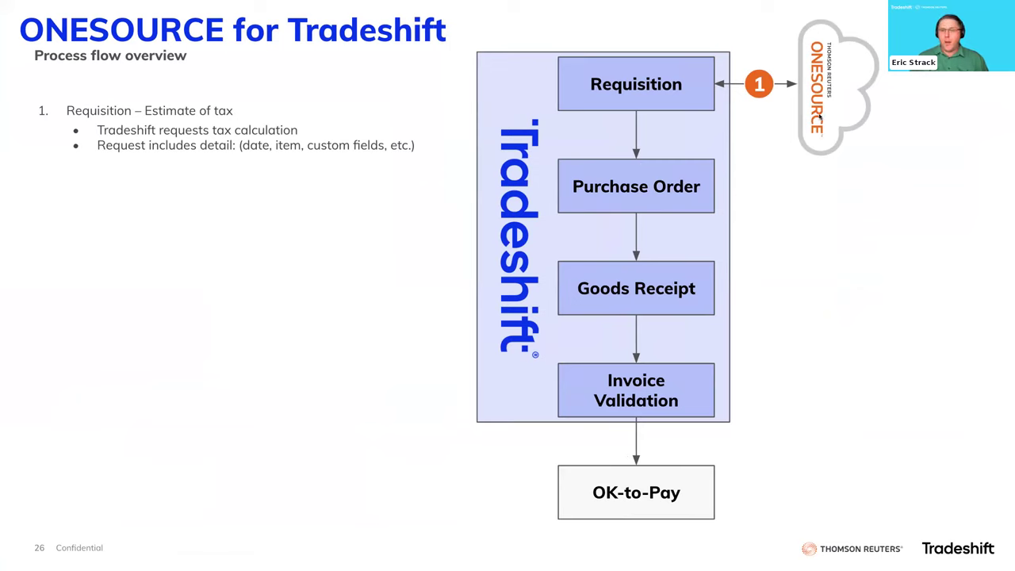
key("Right")
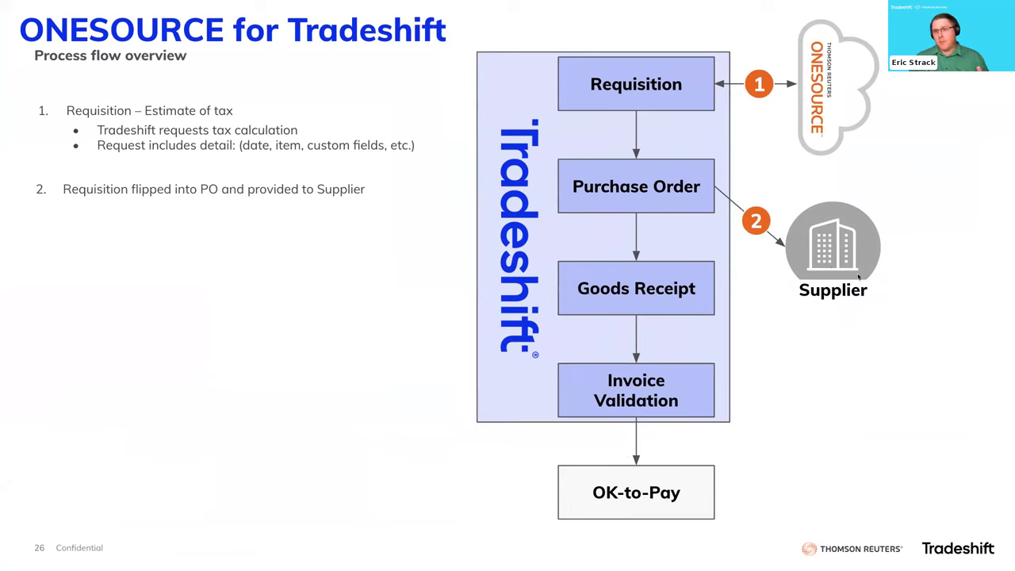
key("Right")
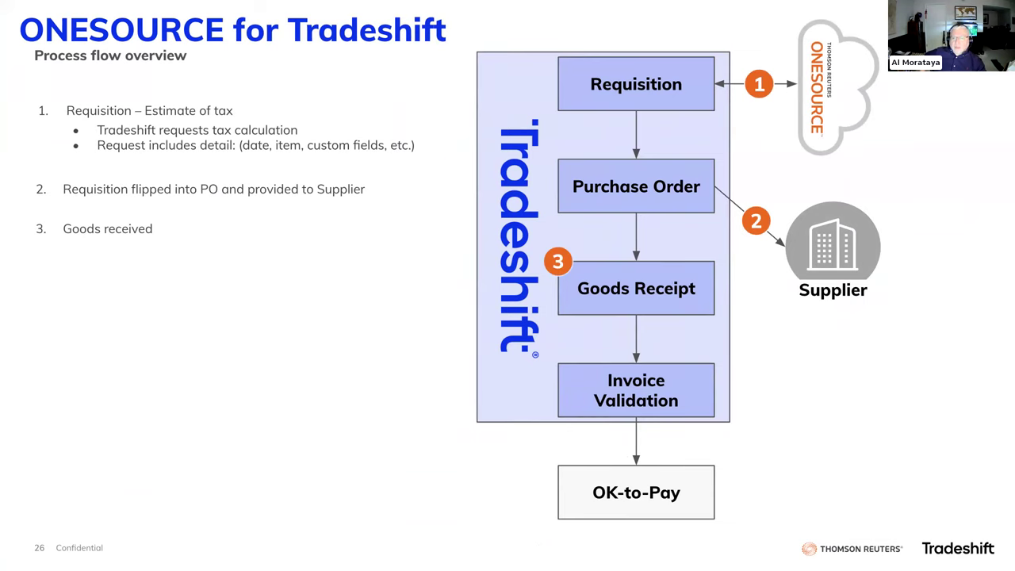
Switch to the submitted purchase request in Tradeshift and examine the tax rates on both line items and the tax breakdown
key("ctrl+Right")
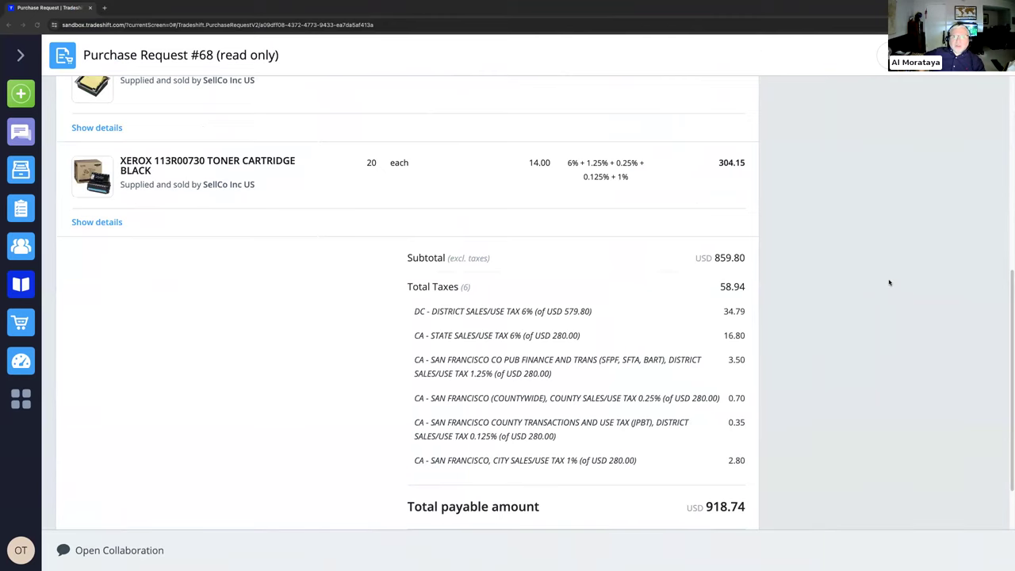
scroll(888, 282, "up", 1)
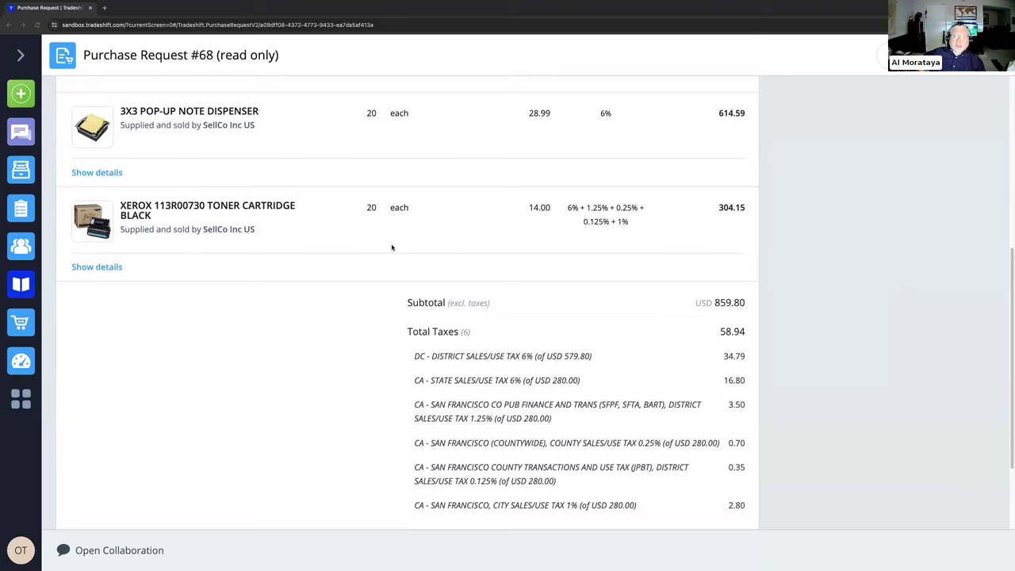
scroll(391, 247, "up", 1)
scroll(391, 247, "down", 1)
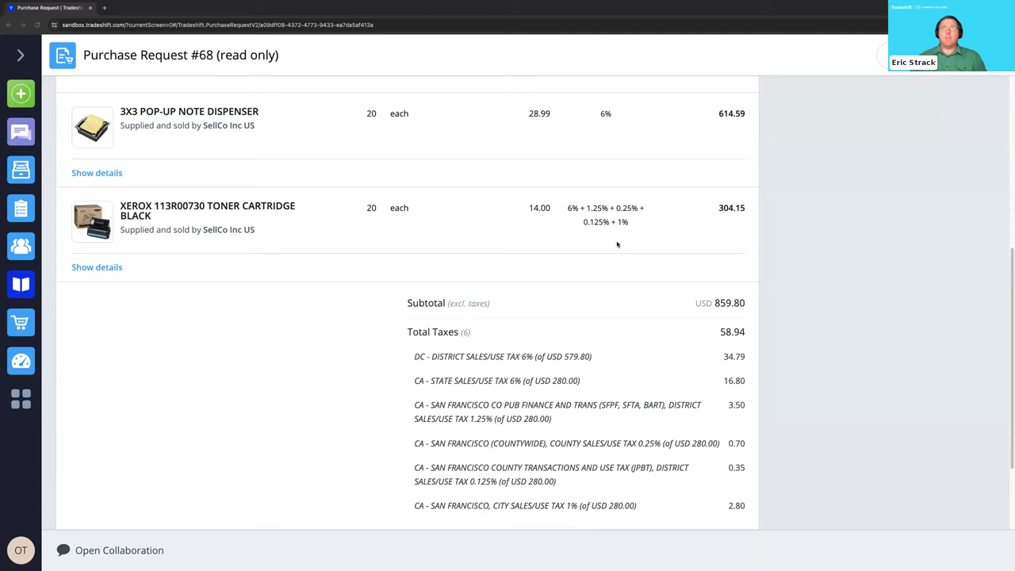
key("ctrl+Left")
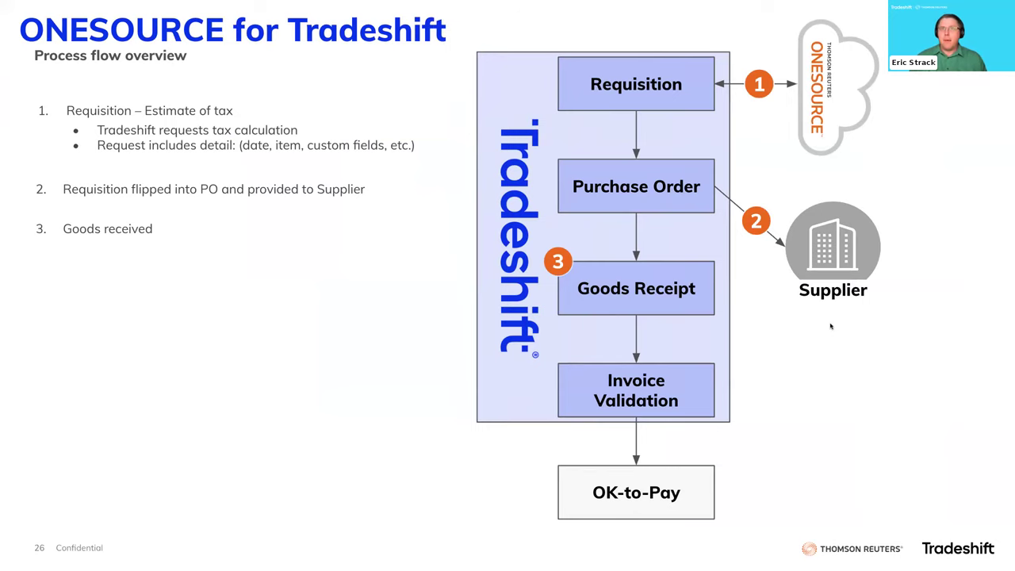
key("Right")
Switch to SellCo Inc US's Tradeshift account and open the received USD 614.59 purchase order from the Document Manager
key("ctrl+Right")
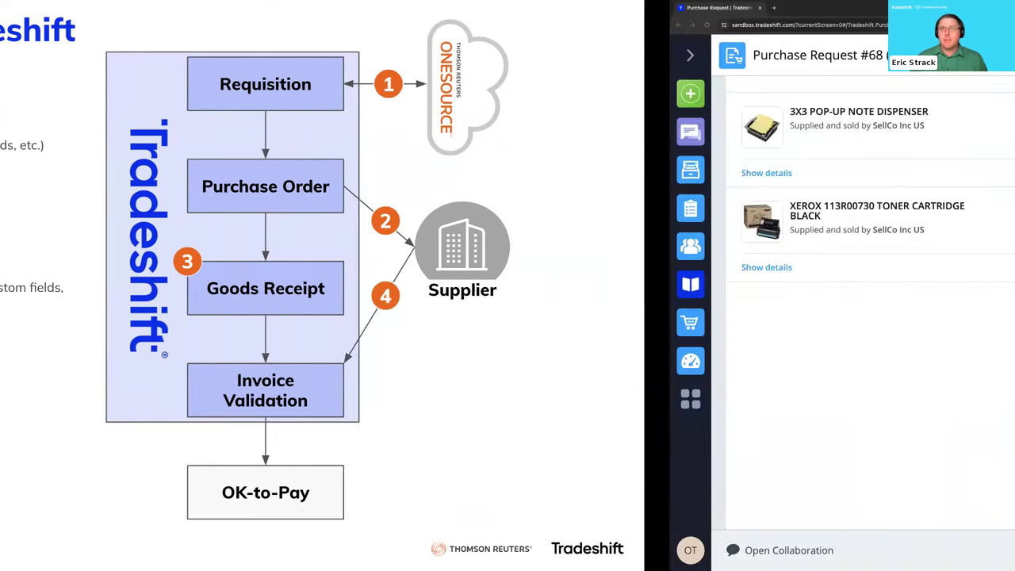
key("ctrl+Right")
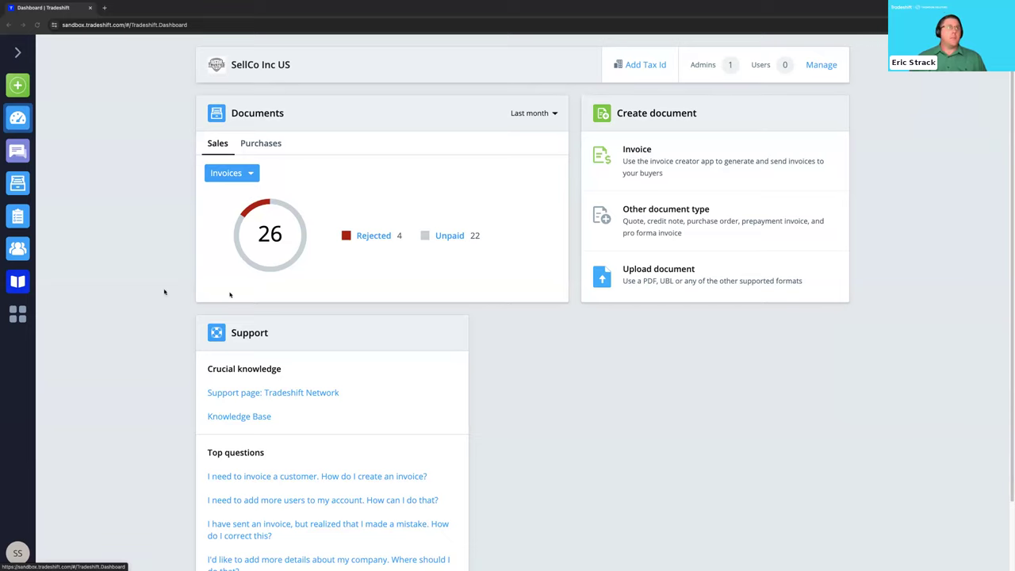
left_click(16, 184)
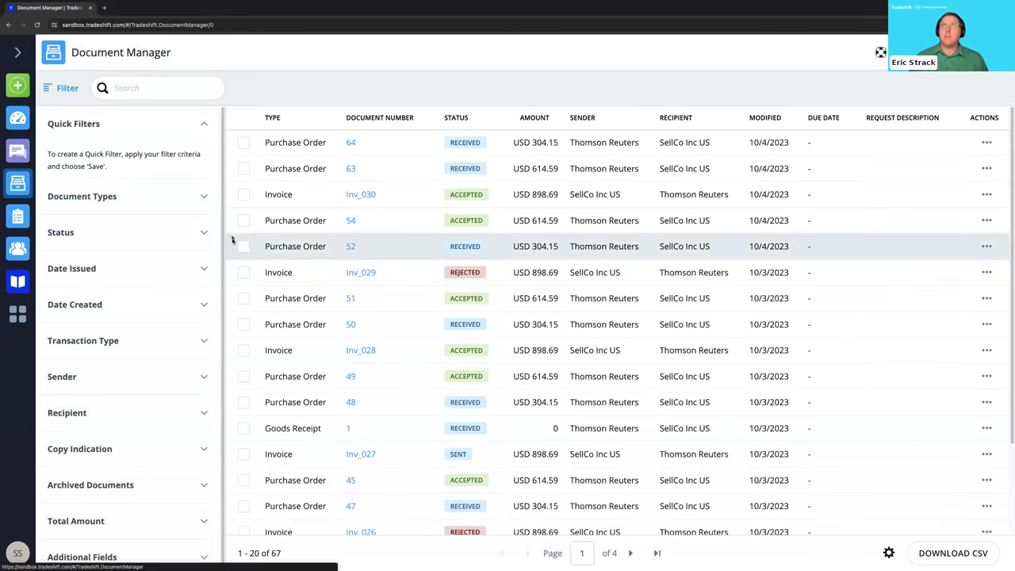
left_click(352, 170)
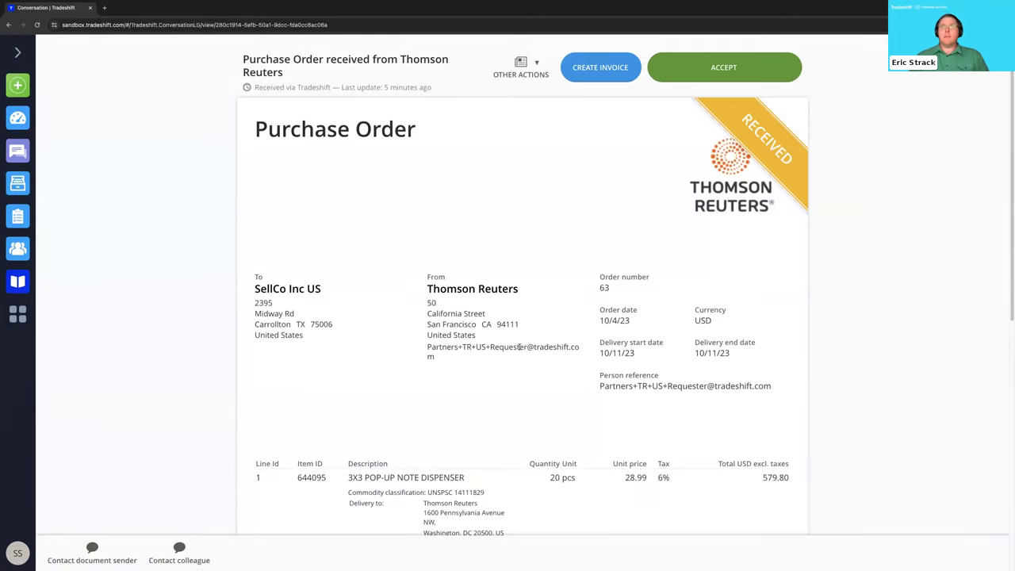
scroll(520, 347, "down", 1)
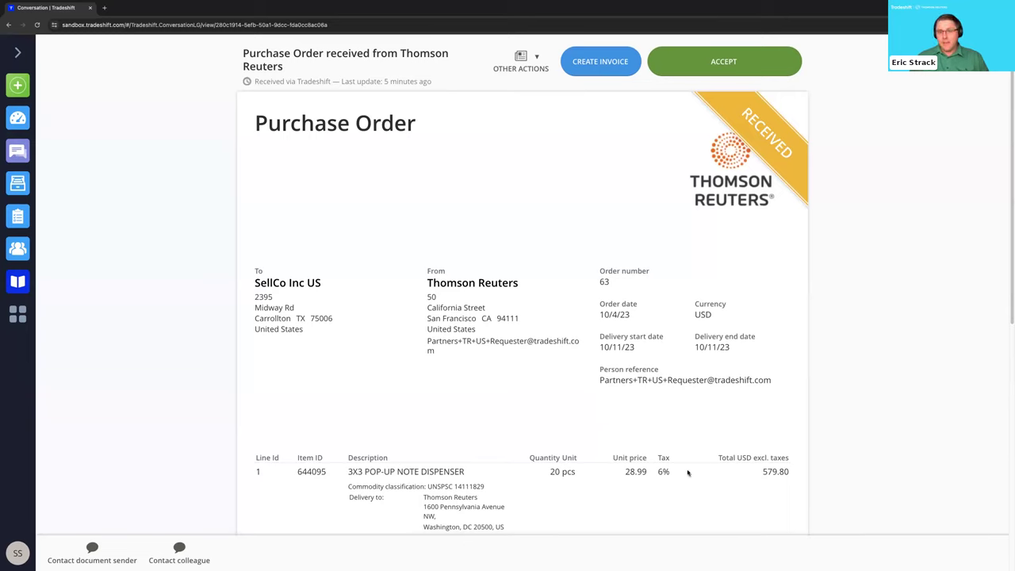
Accept the note dispenser purchase order and start creating an invoice from it
left_click(724, 71)
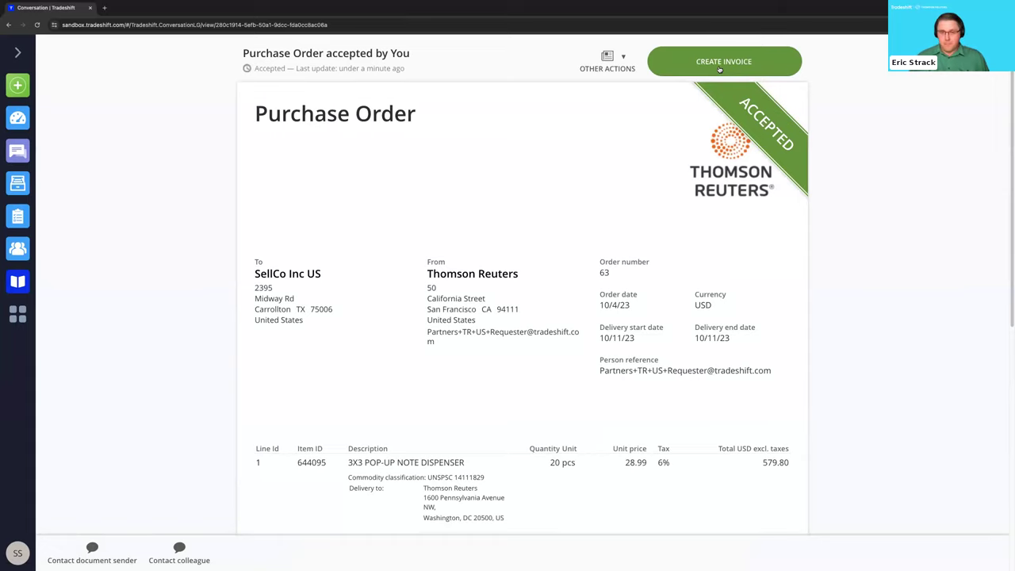
left_click(719, 68)
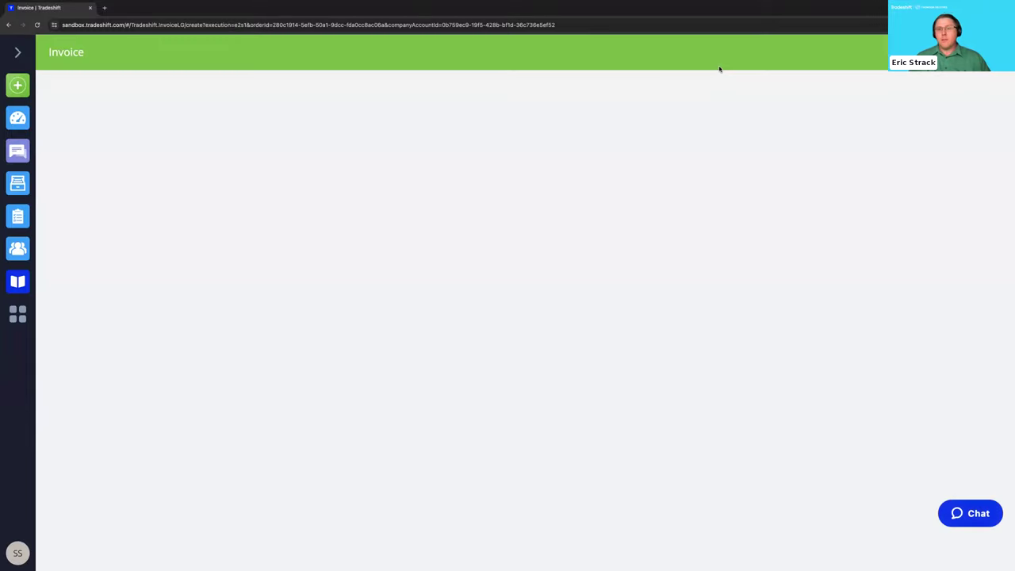